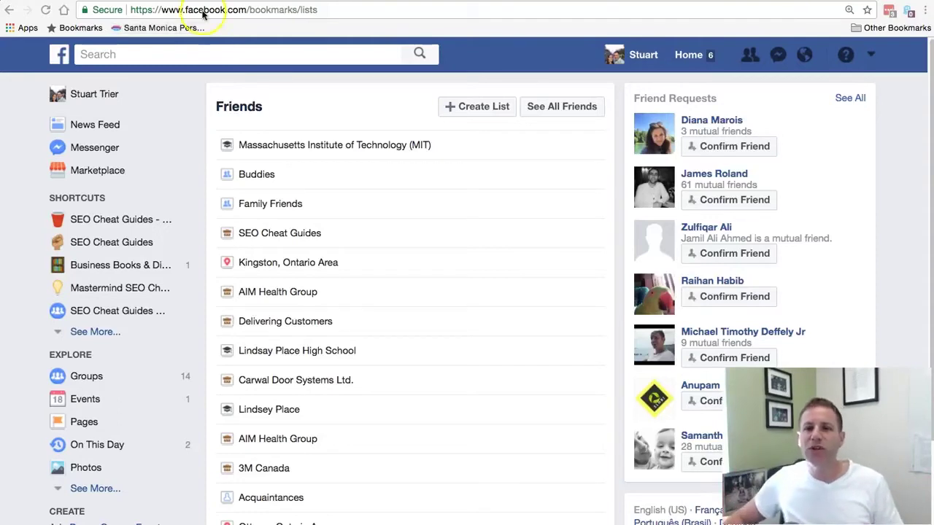
Open the Buddies friend list and look through the posts its members have shared.
left_click(482, 100)
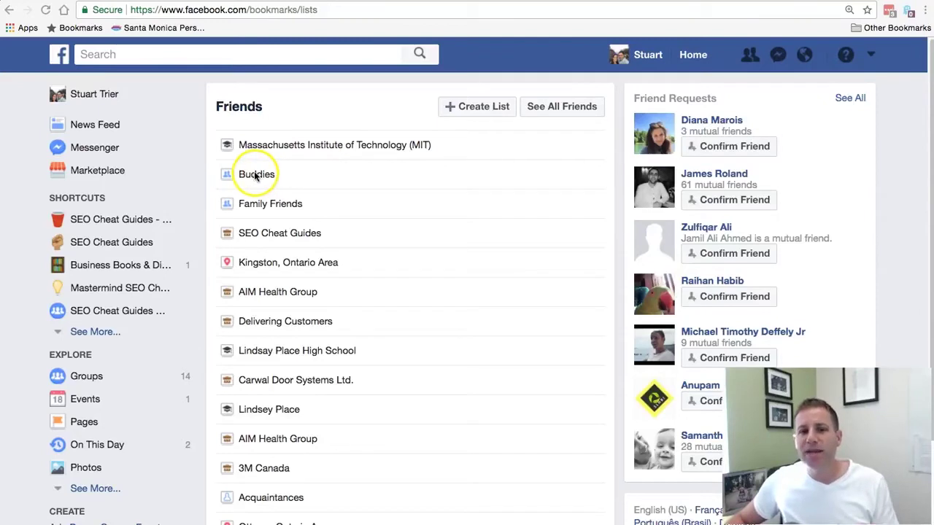
left_click(255, 175)
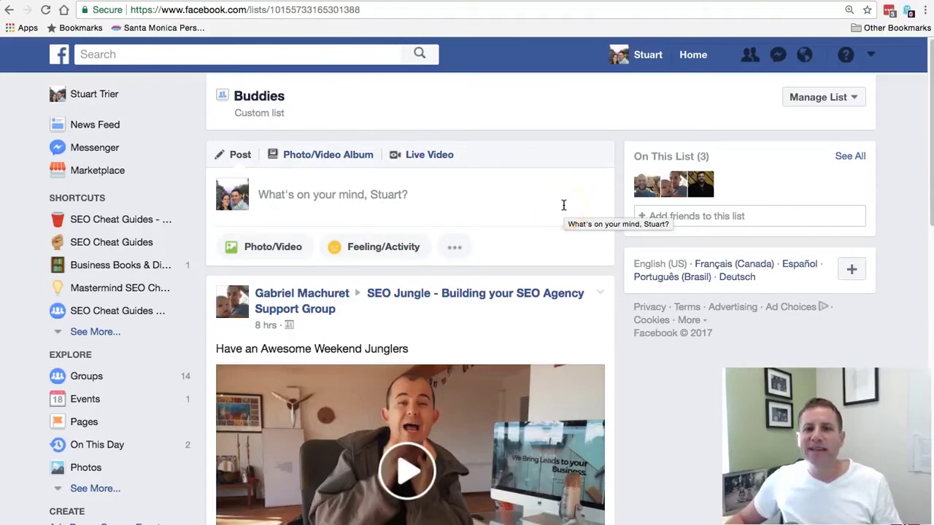
scroll(564, 205, "down", 1)
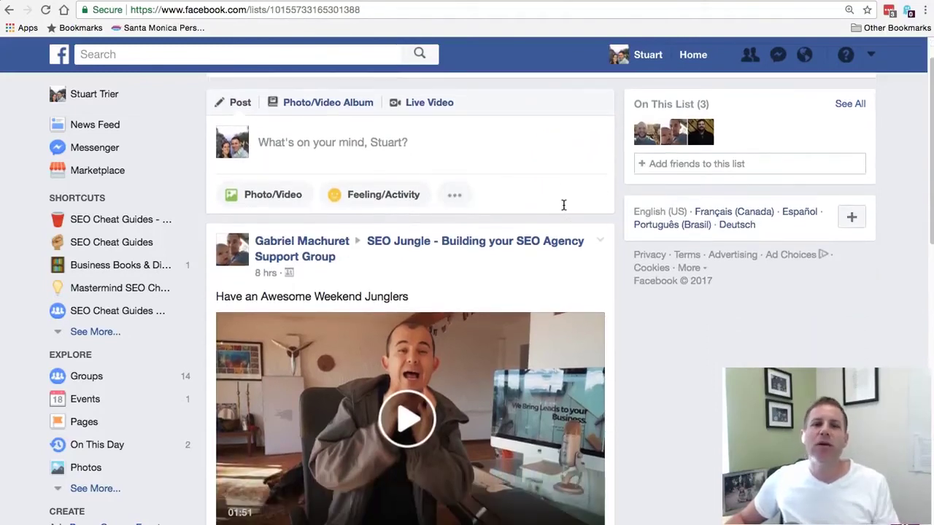
scroll(563, 205, "down", 5)
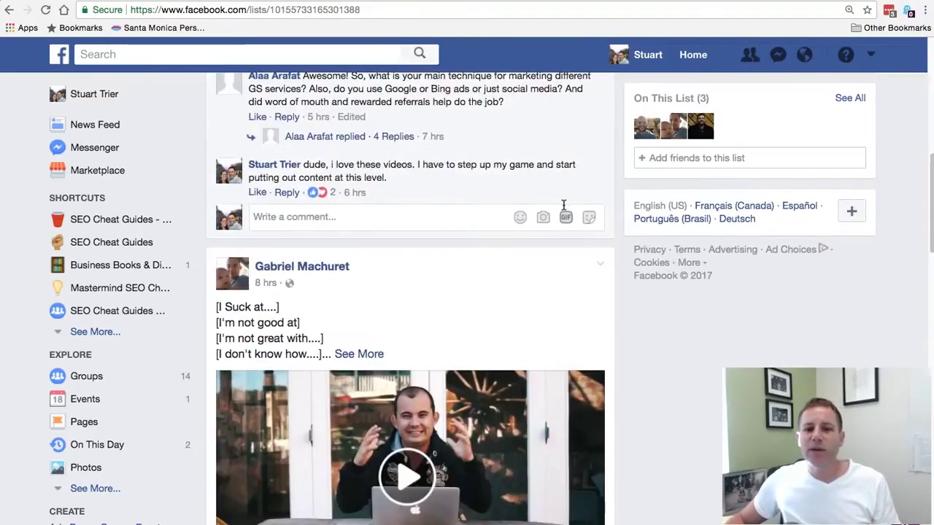
scroll(563, 205, "down", 10)
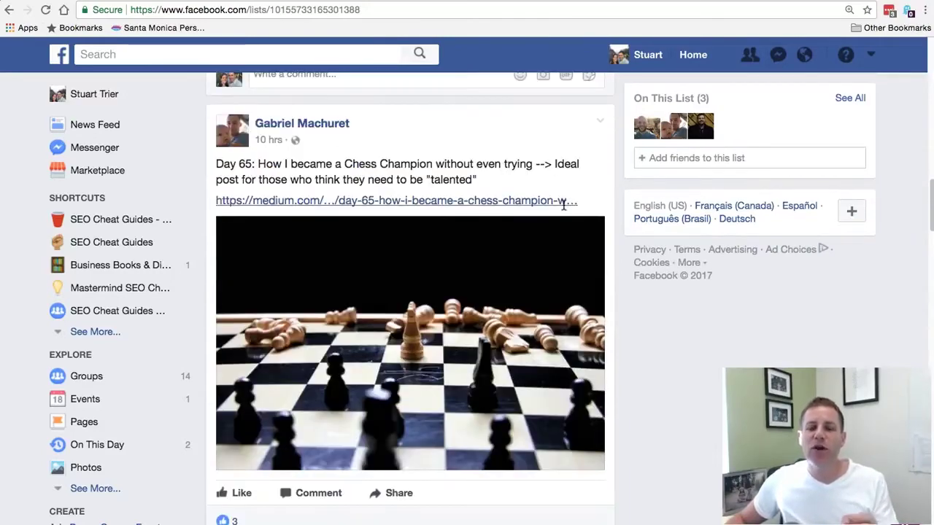
scroll(563, 205, "down", 12)
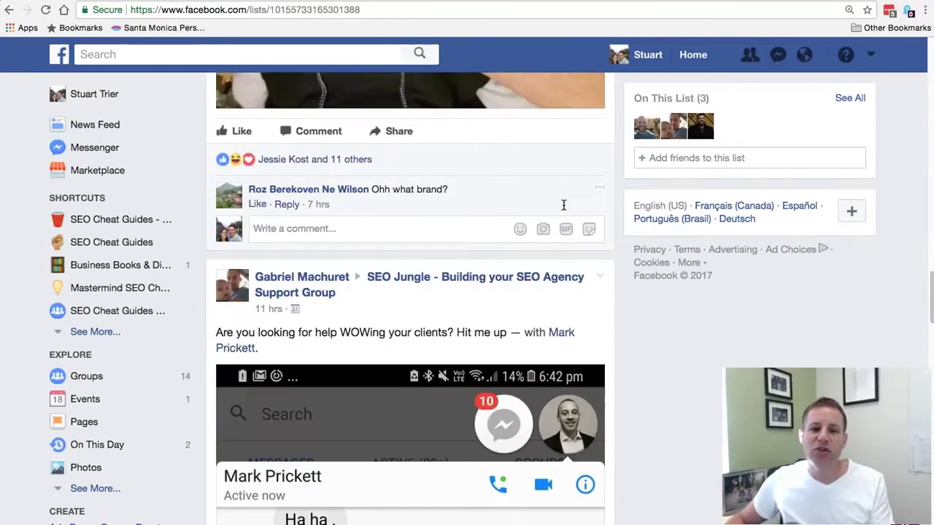
scroll(564, 205, "down", 5)
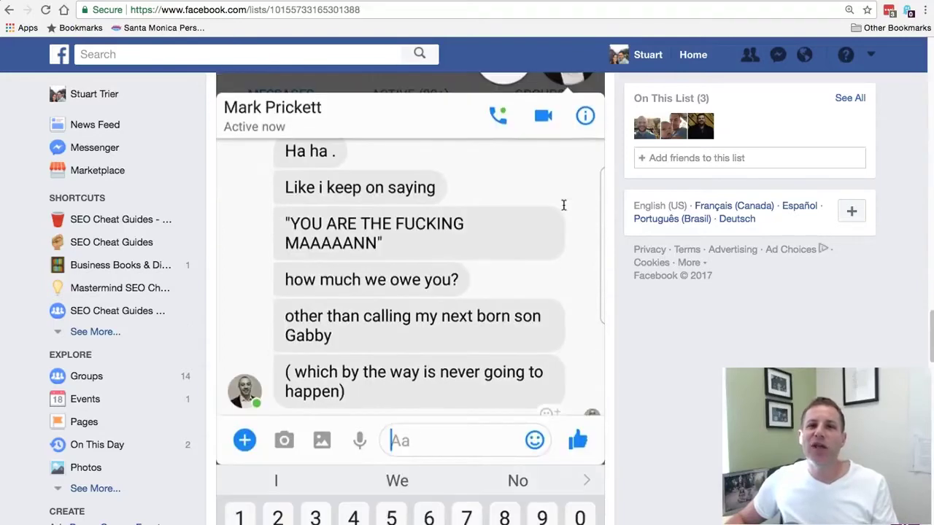
scroll(563, 205, "down", 10)
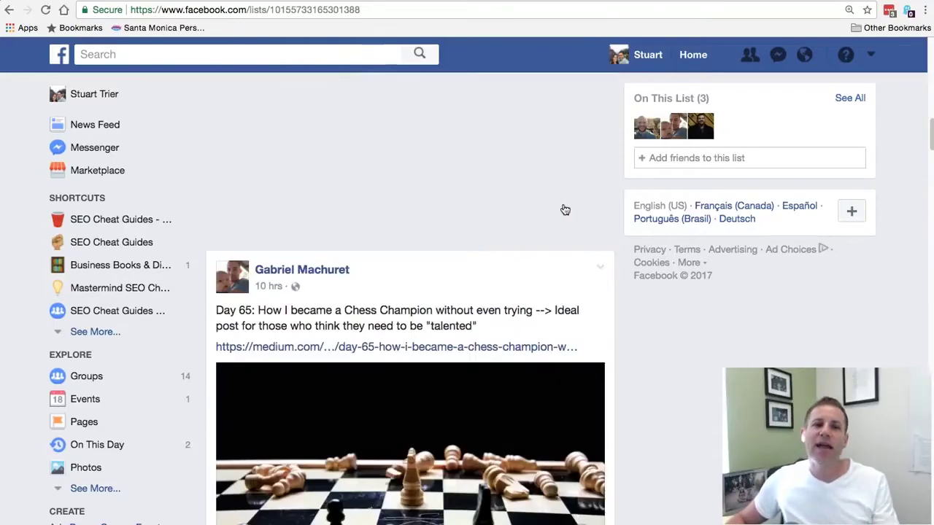
scroll(565, 210, "up", 20)
Check who is on the Buddies list and examine the members' posts further down the feed.
left_click(702, 186)
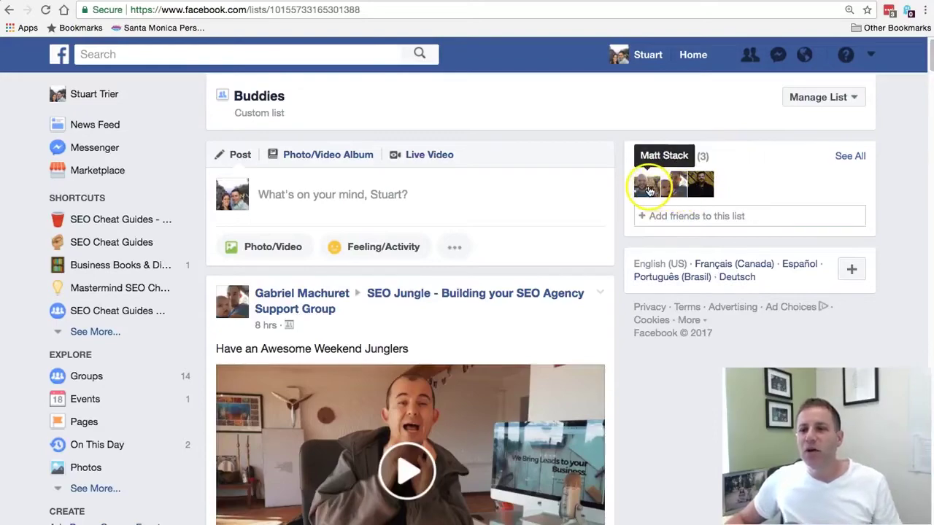
scroll(488, 238, "down", 5)
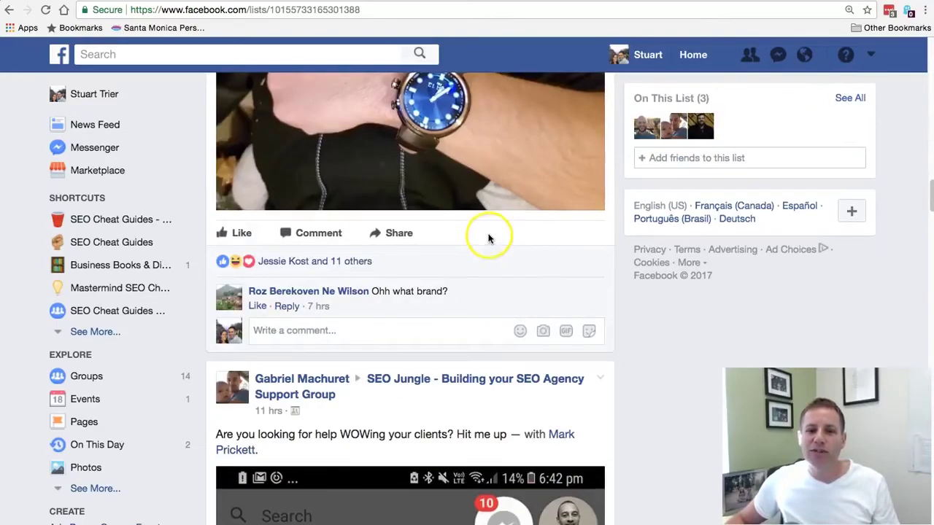
scroll(488, 238, "down", 20)
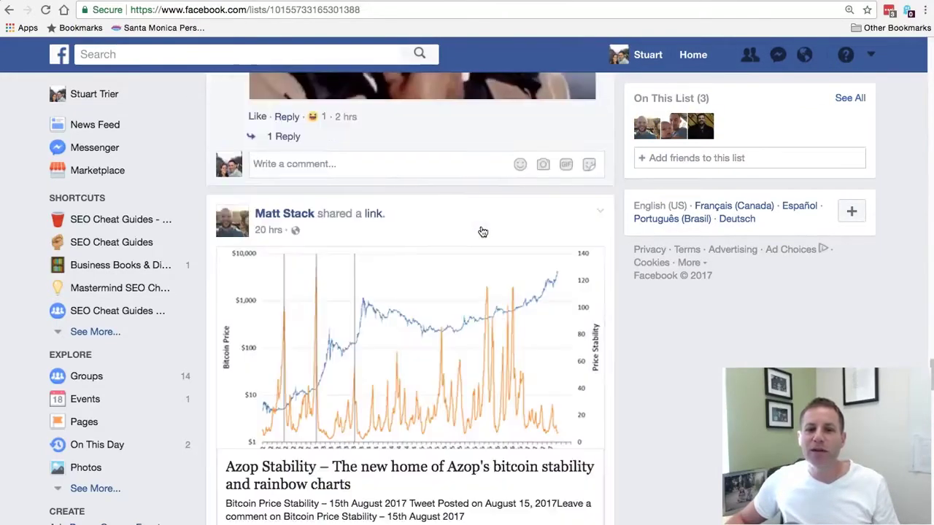
scroll(482, 232, "down", 2)
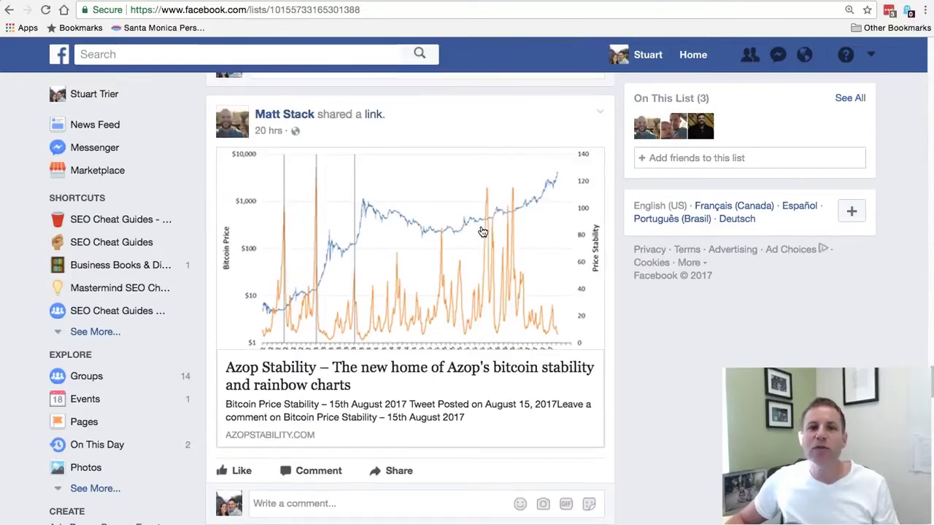
scroll(483, 232, "down", 10)
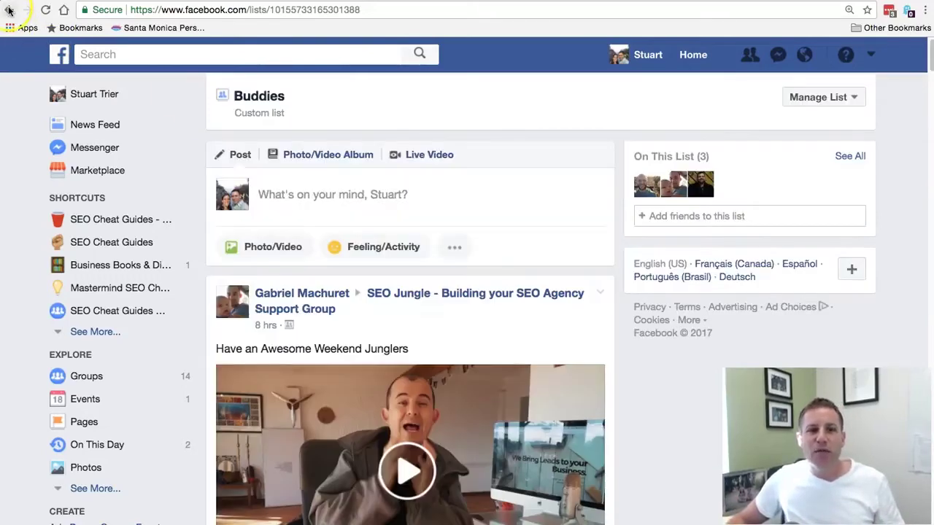
Return to the friend lists and create a new list named "SEO Cheat Guides Friends", then activate its field for adding friends.
left_click(10, 10)
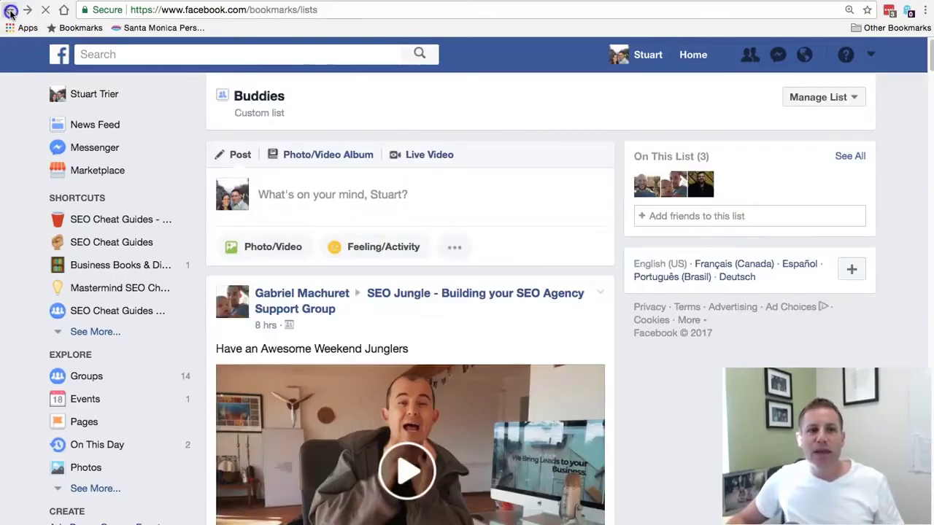
left_click(483, 108)
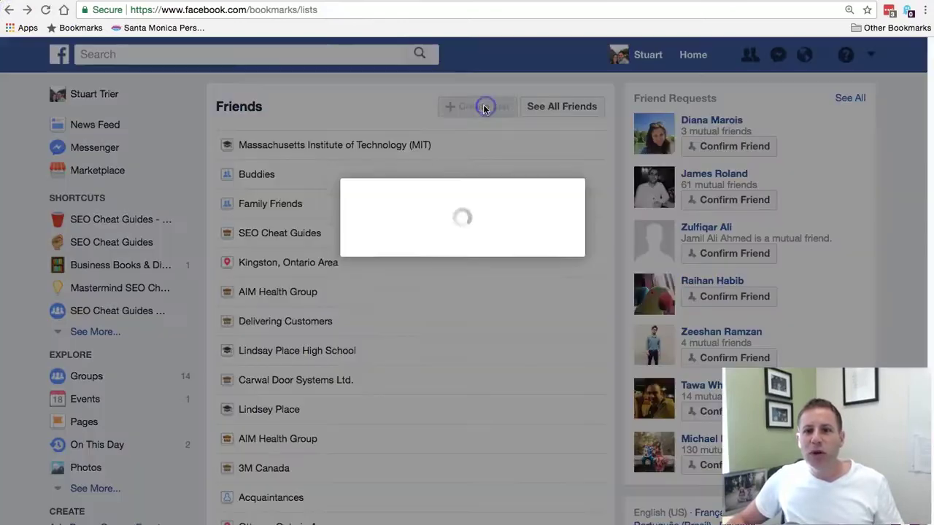
left_click(457, 237)
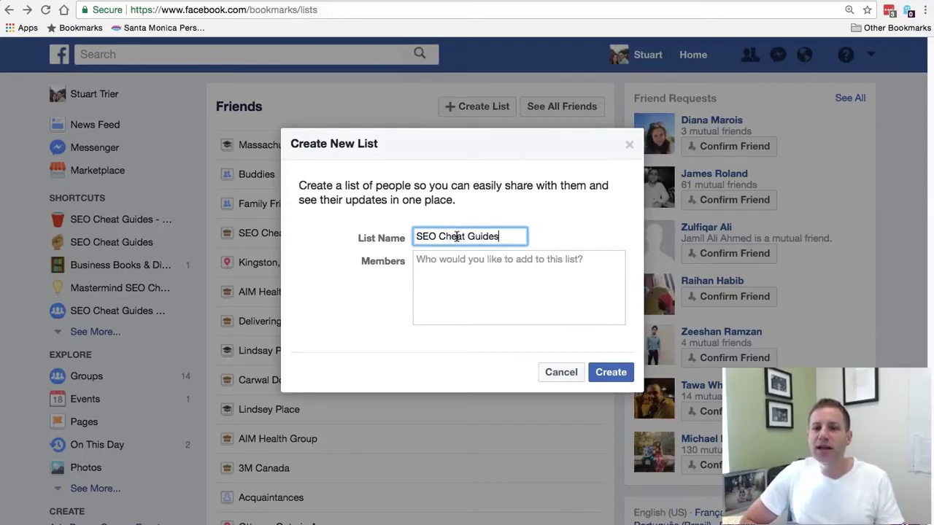
type("SEO Cheat Guides Friends")
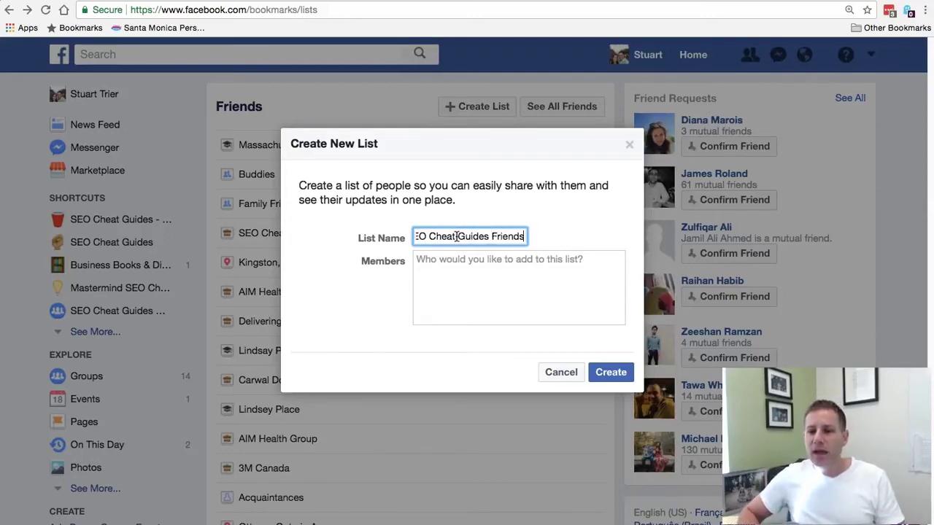
left_click(610, 373)
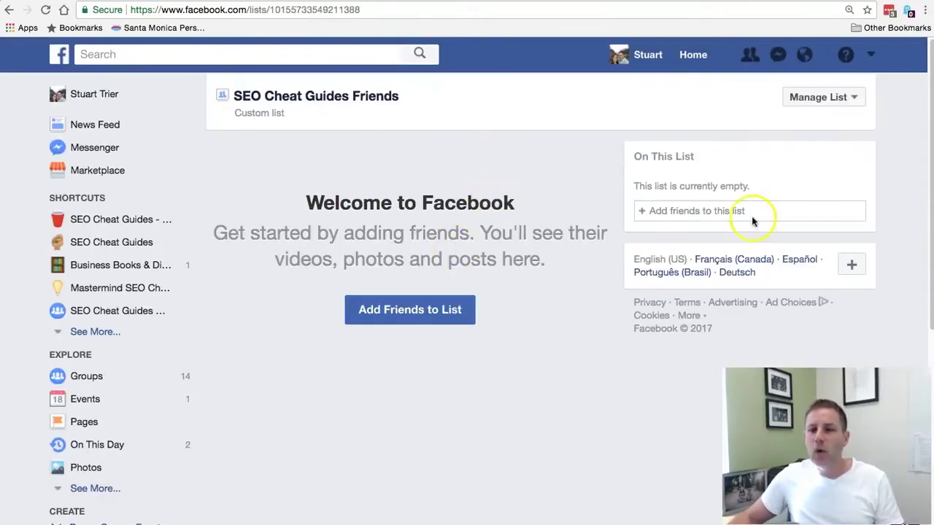
left_click(751, 210)
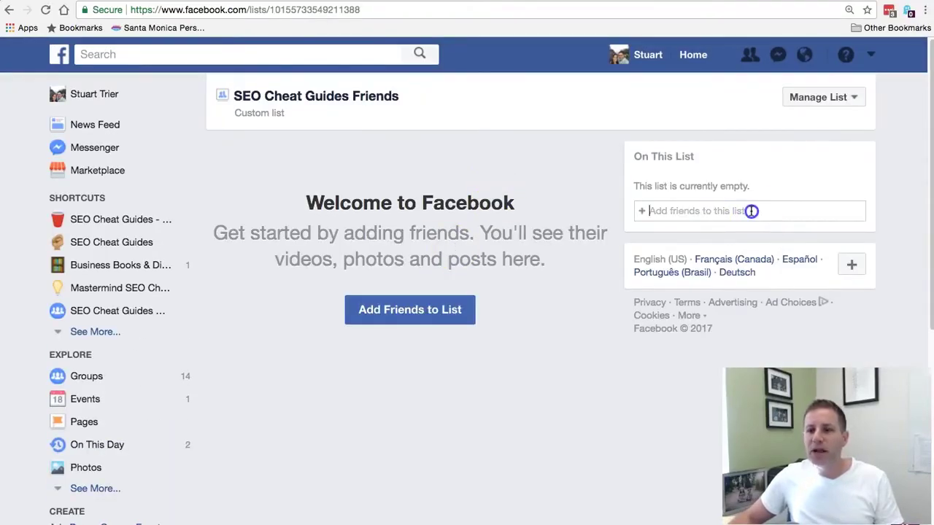
Draft a news feed post that starts with the friend's first name and continues "your stuff is awesome".
left_click(64, 62)
left_click(301, 137)
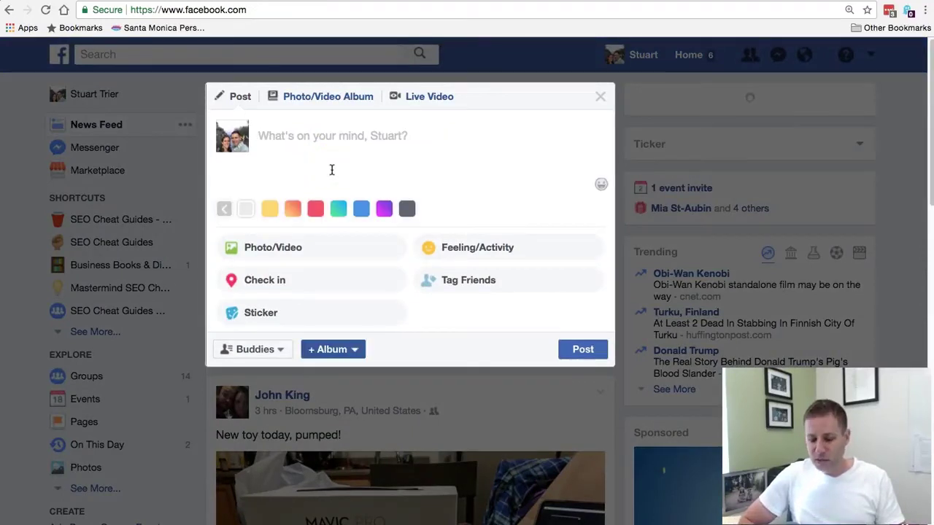
type("Gabriel")
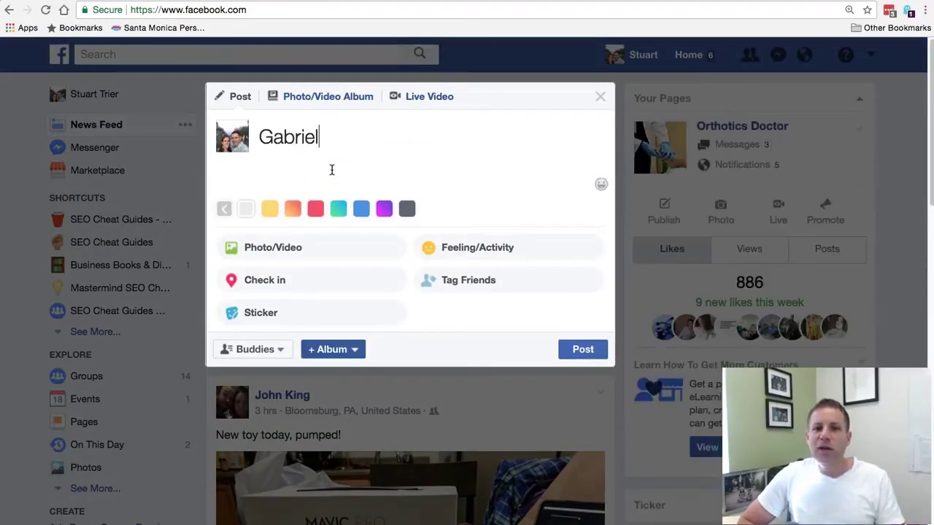
type(" your stu")
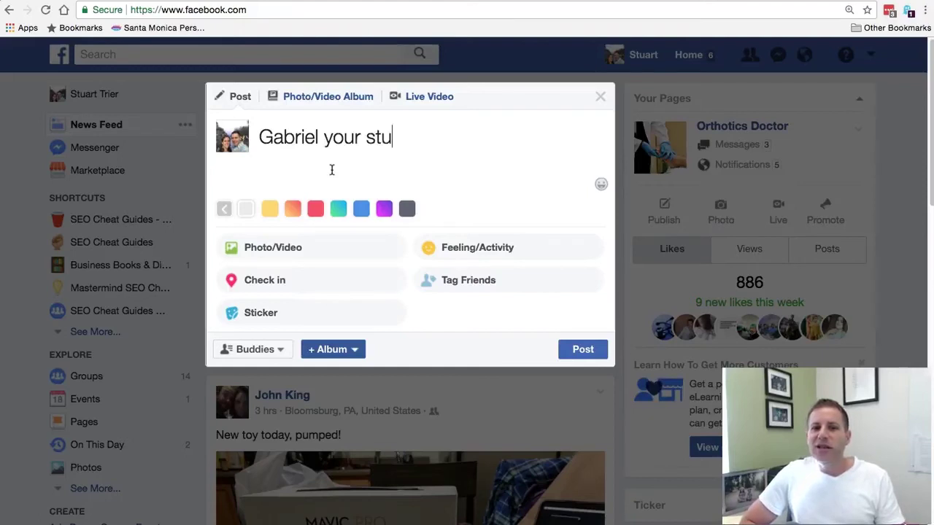
type("ff is awesome")
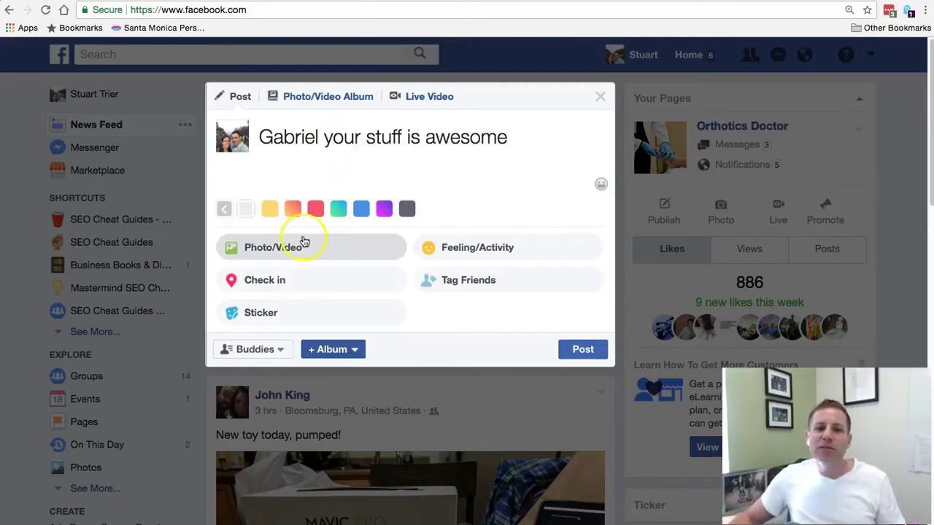
Select the Buddies list as the audience of the drafted post.
left_click(262, 351)
scroll(283, 396, "down", 1)
scroll(283, 396, "down", 5)
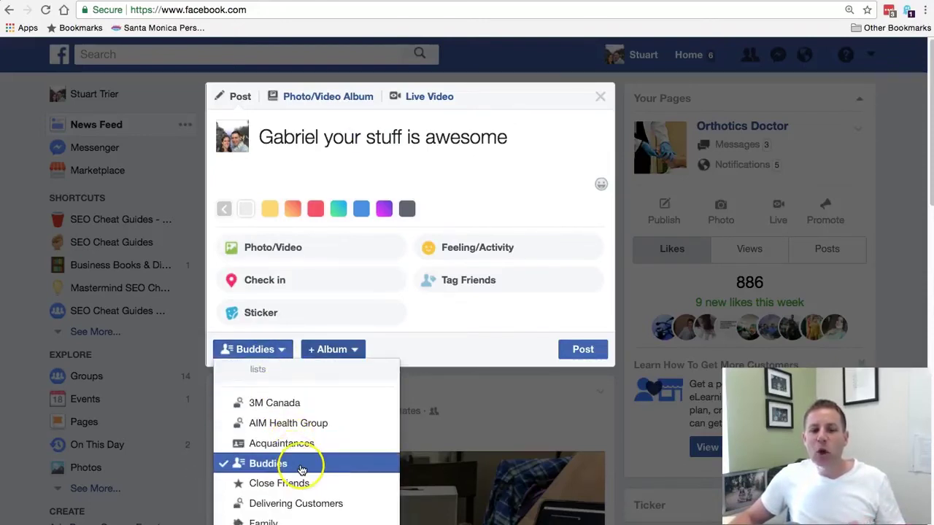
left_click(302, 469)
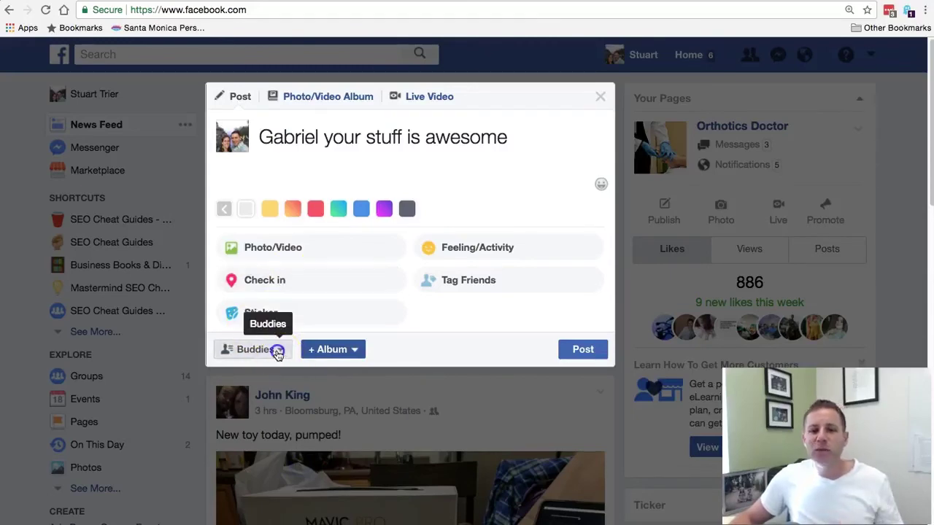
Review the available friend lists for the post's audience and choose Family.
left_click(279, 351)
scroll(280, 353, "down", 10)
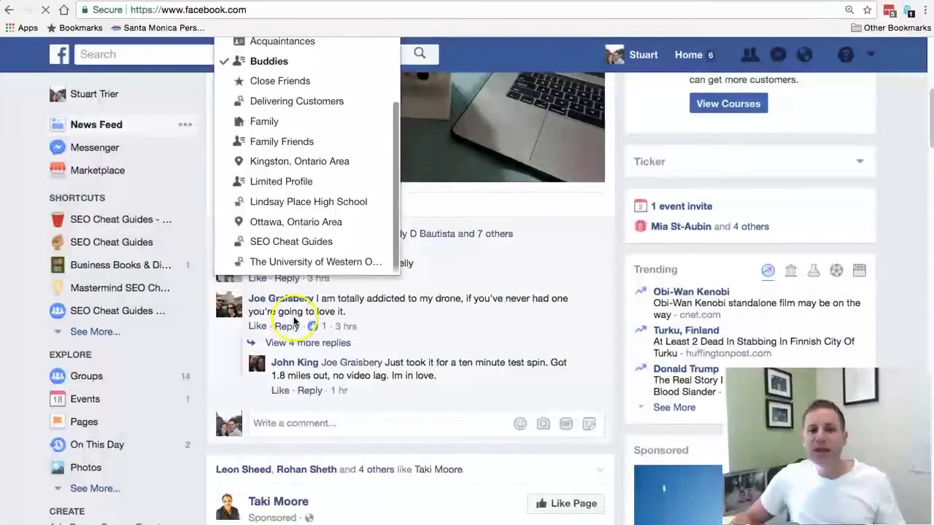
scroll(309, 135, "up", 1)
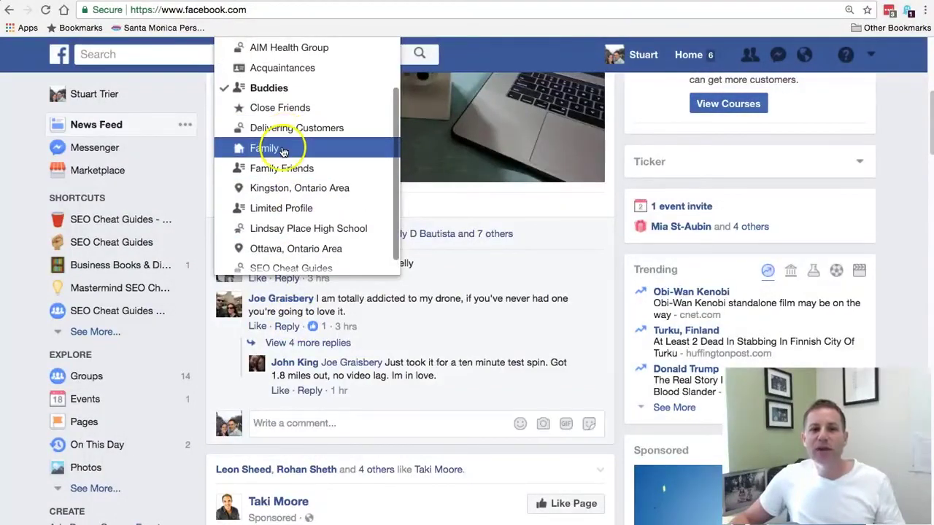
left_click(289, 144)
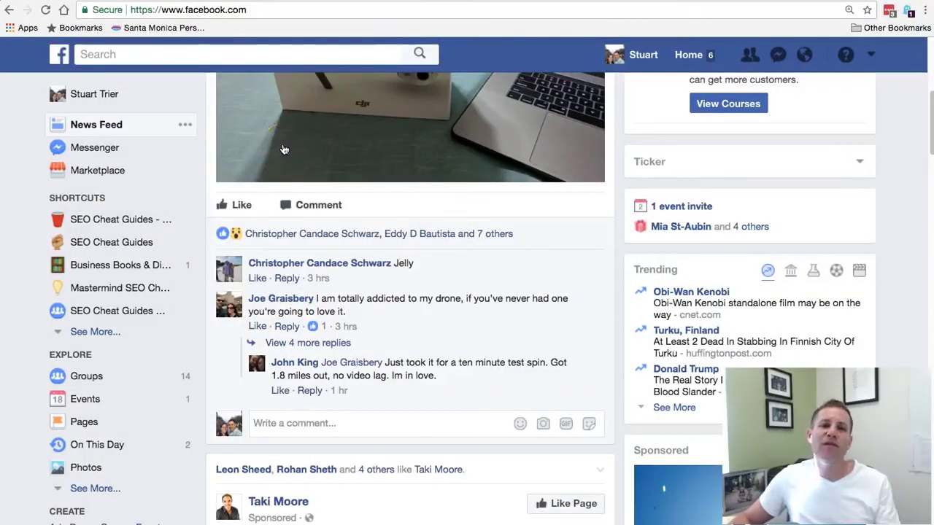